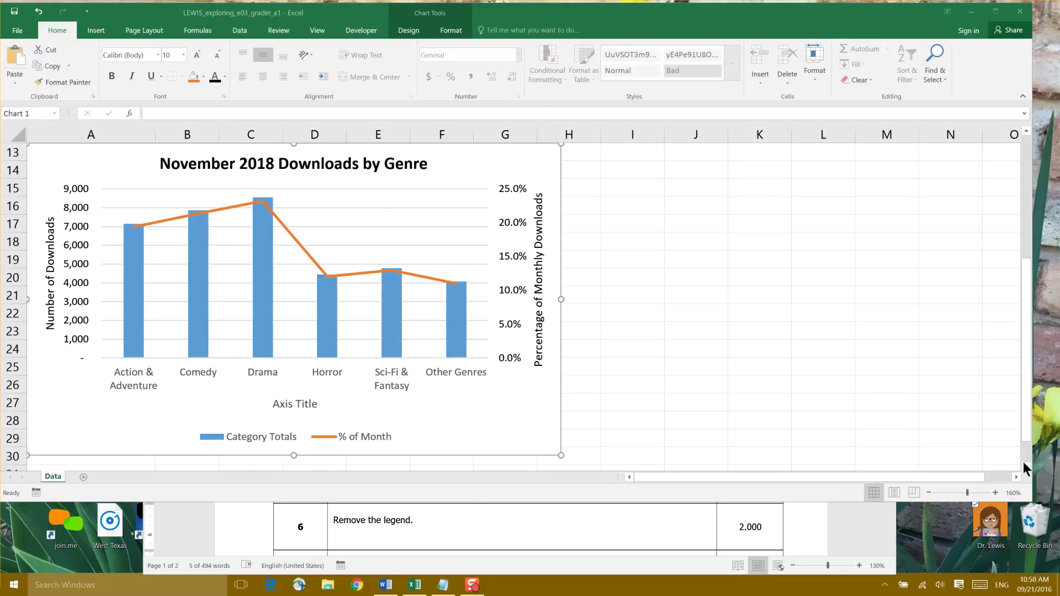
Select the legend of the November 2018 Downloads by Genre chart and delete it.
click(238, 432)
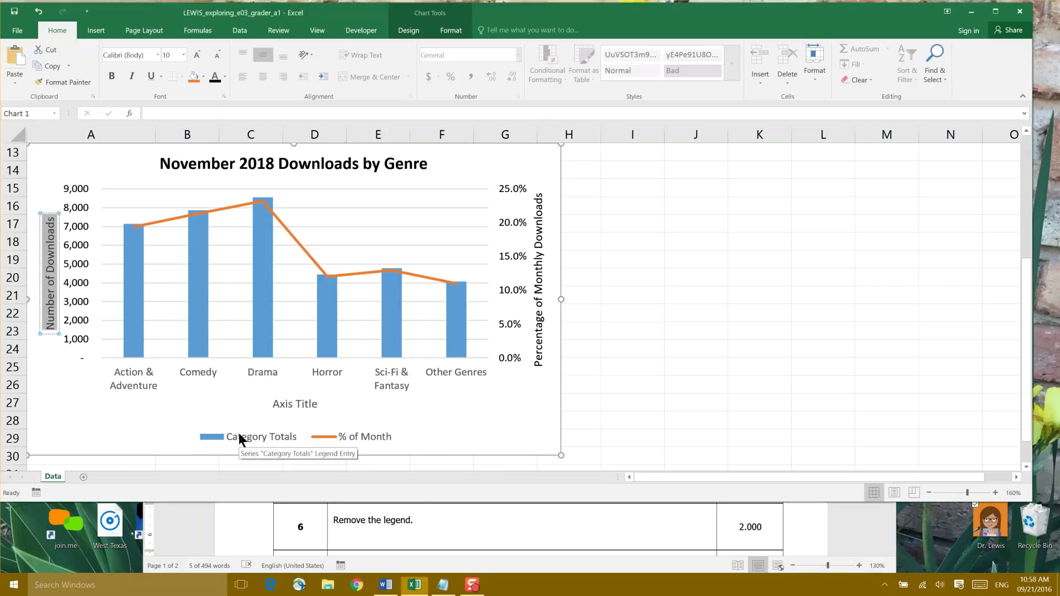
click(237, 431)
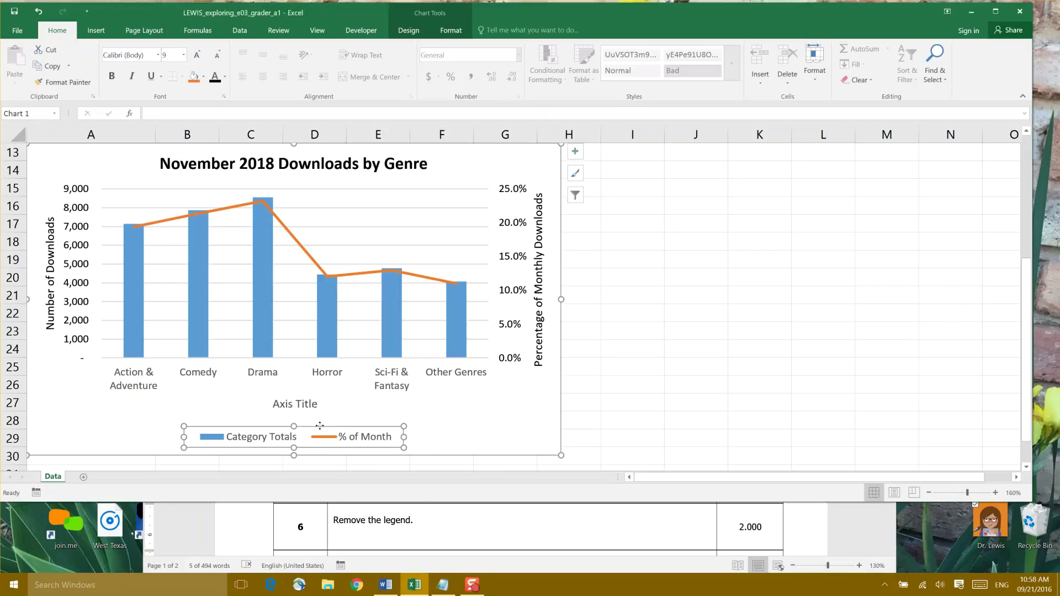
click(438, 442)
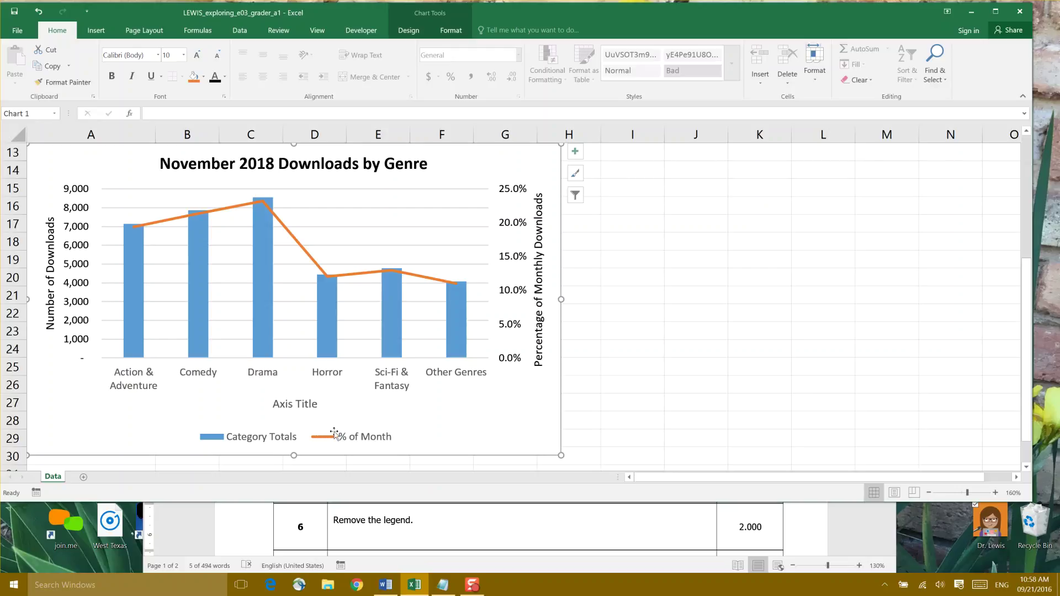
click(332, 433)
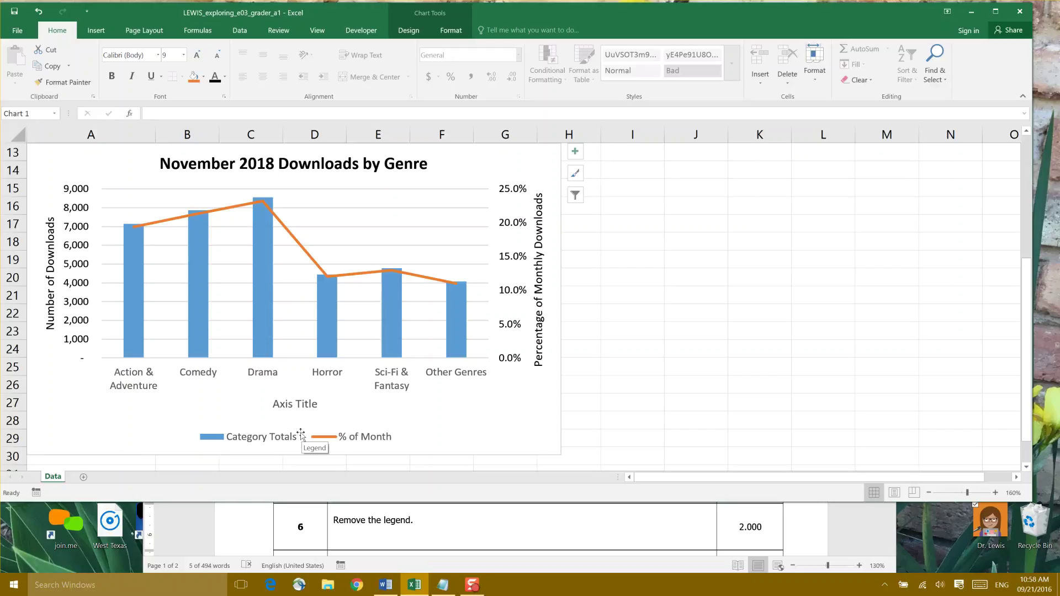
key(Delete)
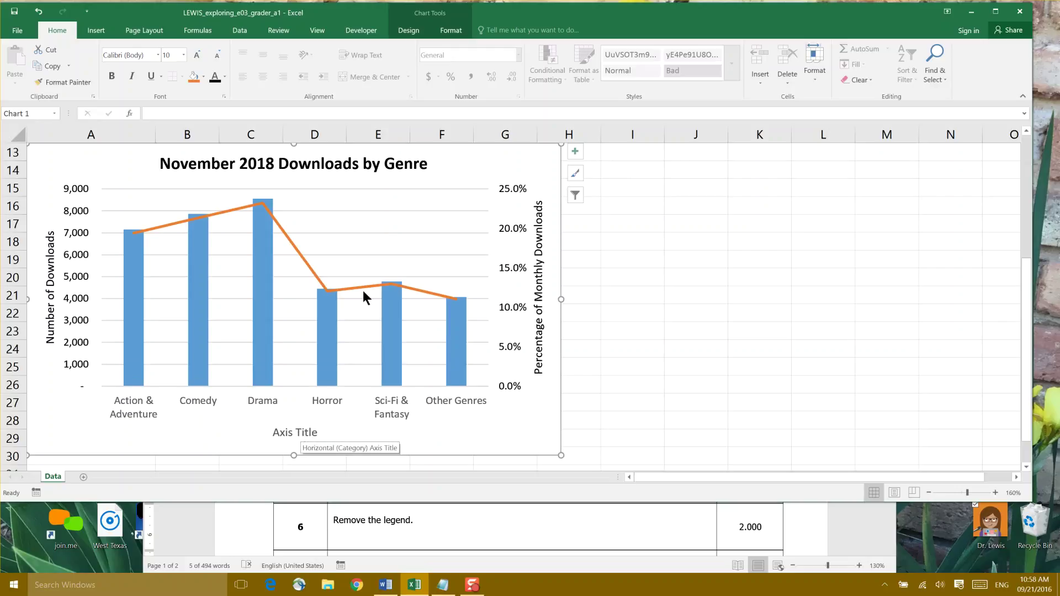
Save the workbook and turn on chart data labels for the download columns and % of Month line.
click(21, 12)
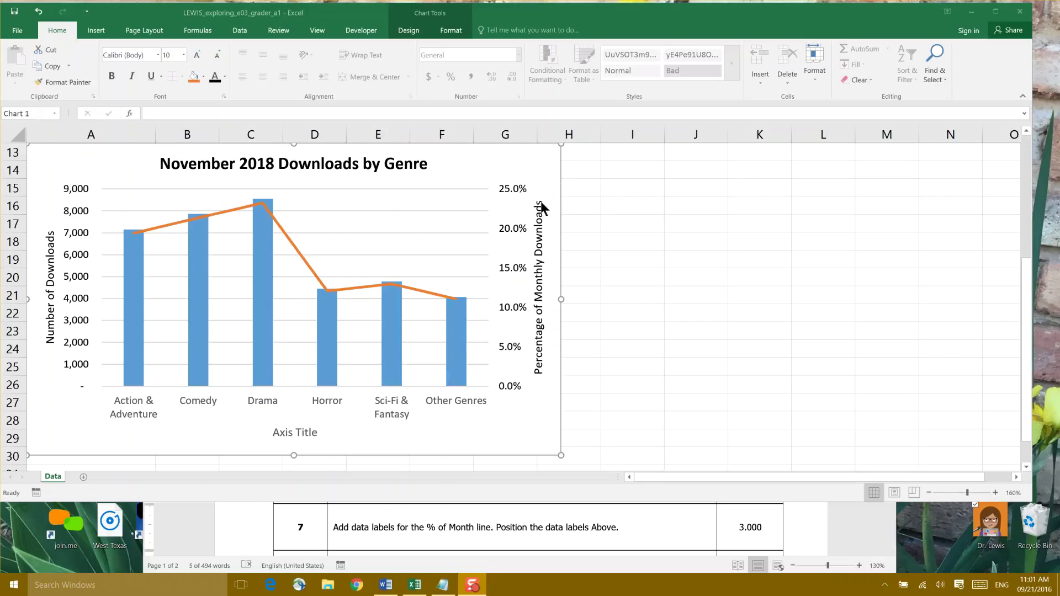
click(535, 171)
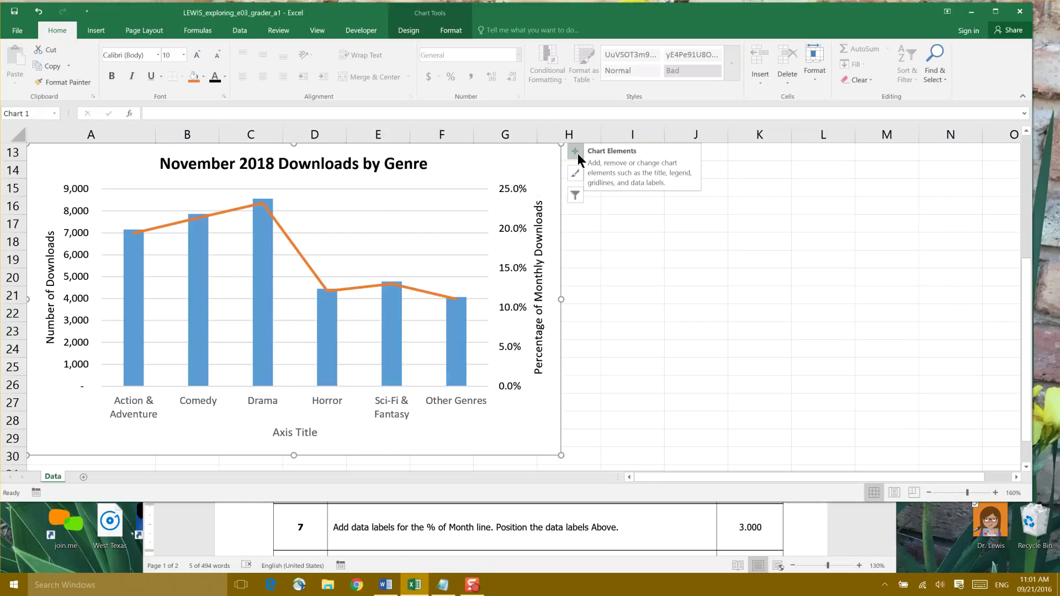
click(574, 151)
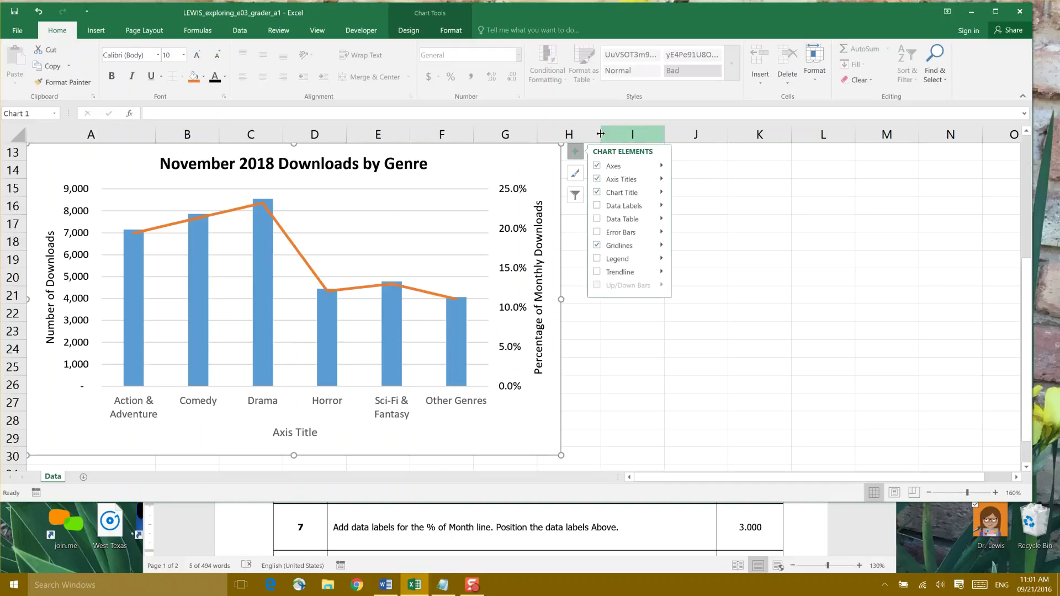
click(596, 204)
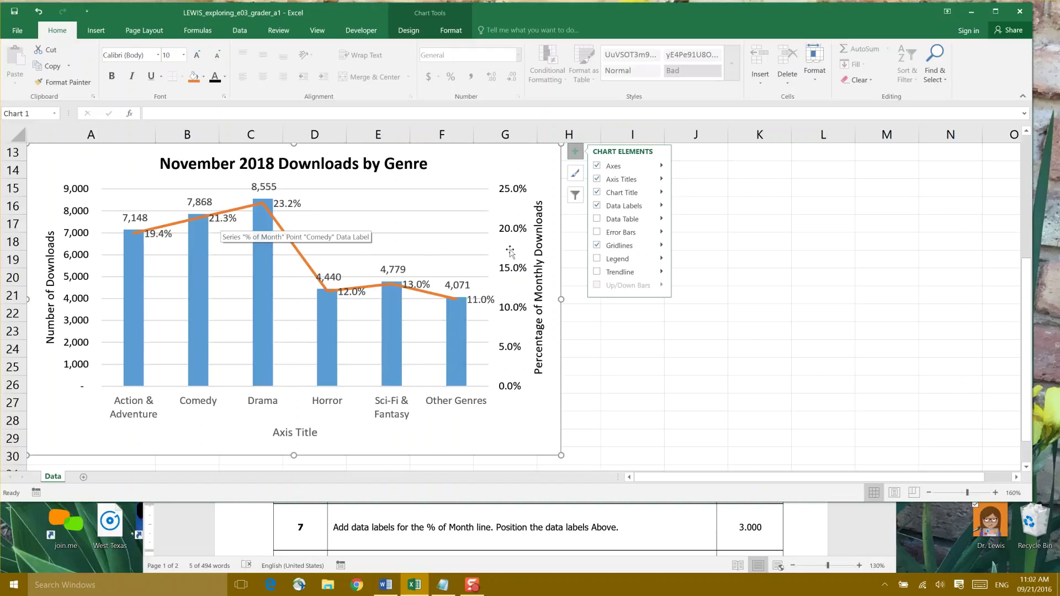
click(661, 204)
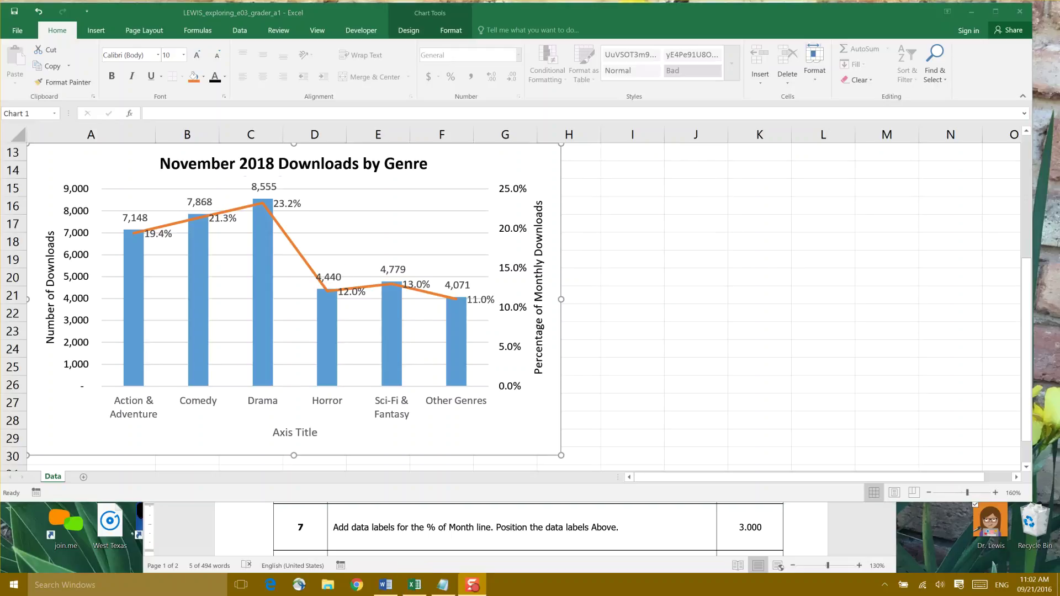
Select the column download-count labels and turn off their values in Format Data Labels.
click(552, 163)
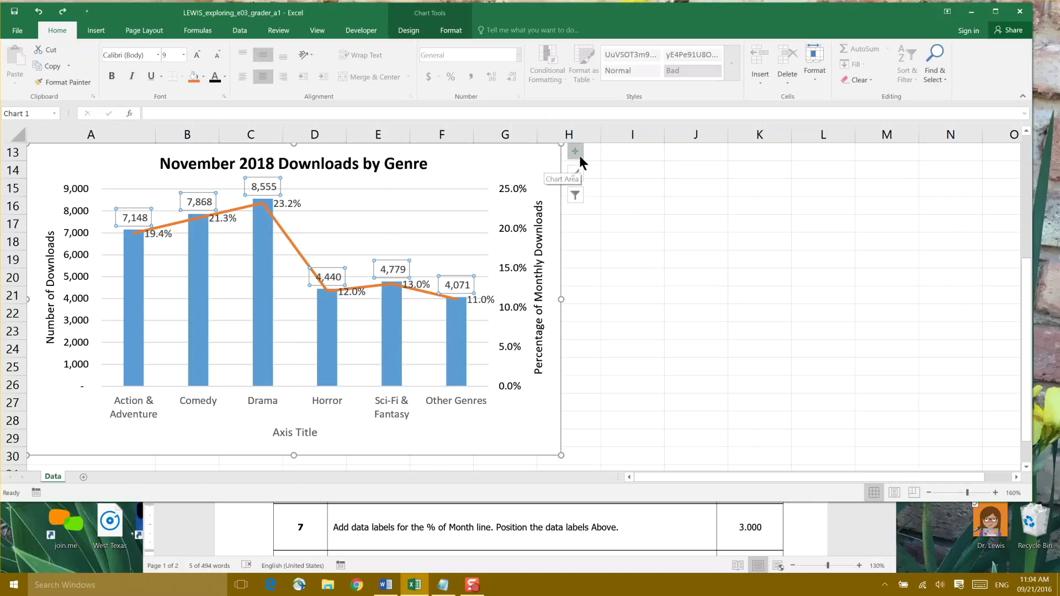
click(575, 154)
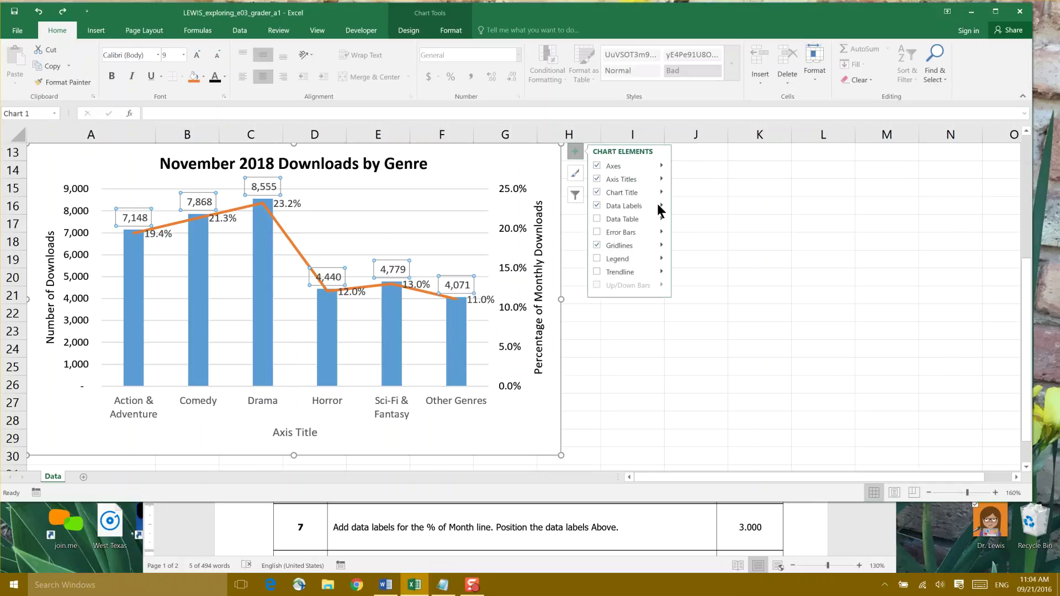
click(660, 205)
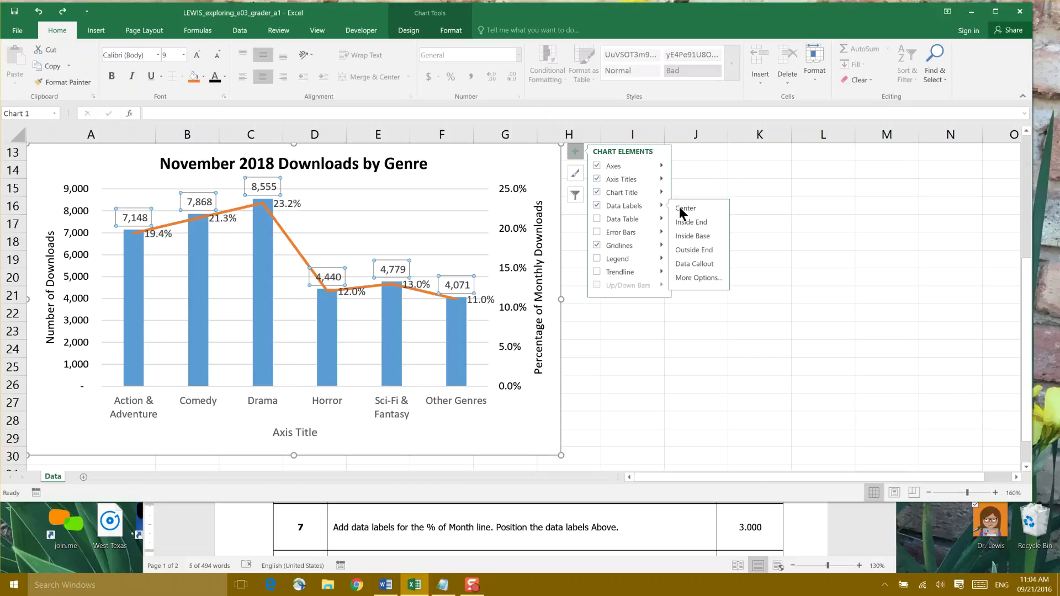
click(698, 277)
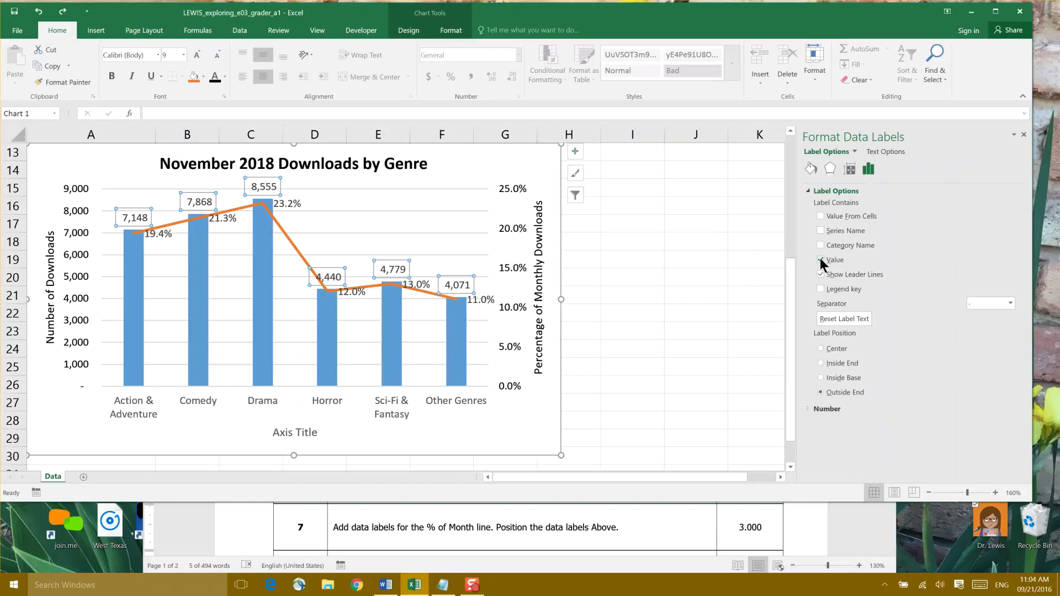
click(821, 260)
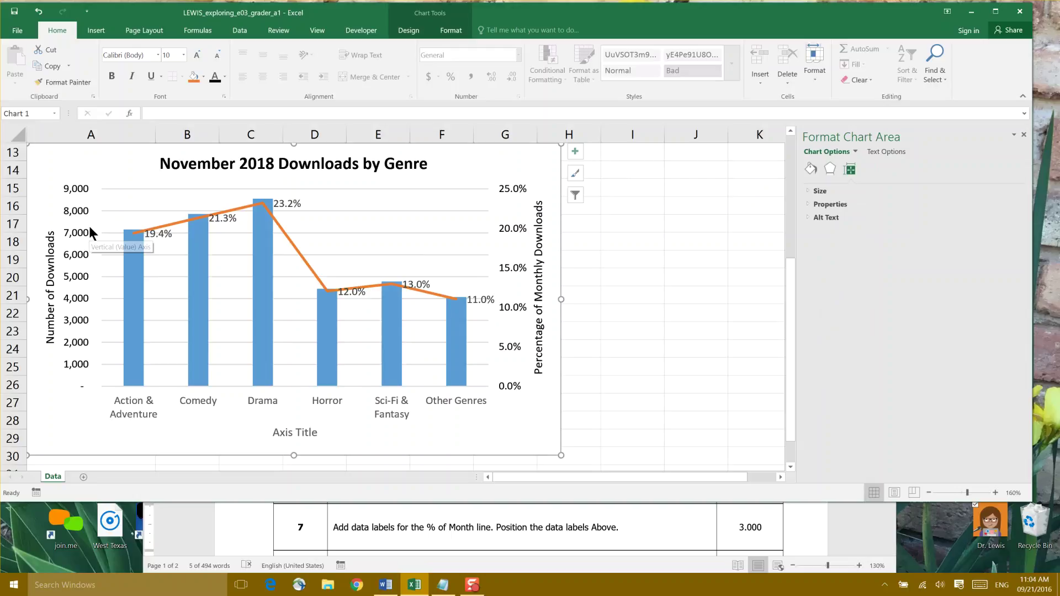
Delete the column data labels so only the % of Month line labels remain.
click(576, 150)
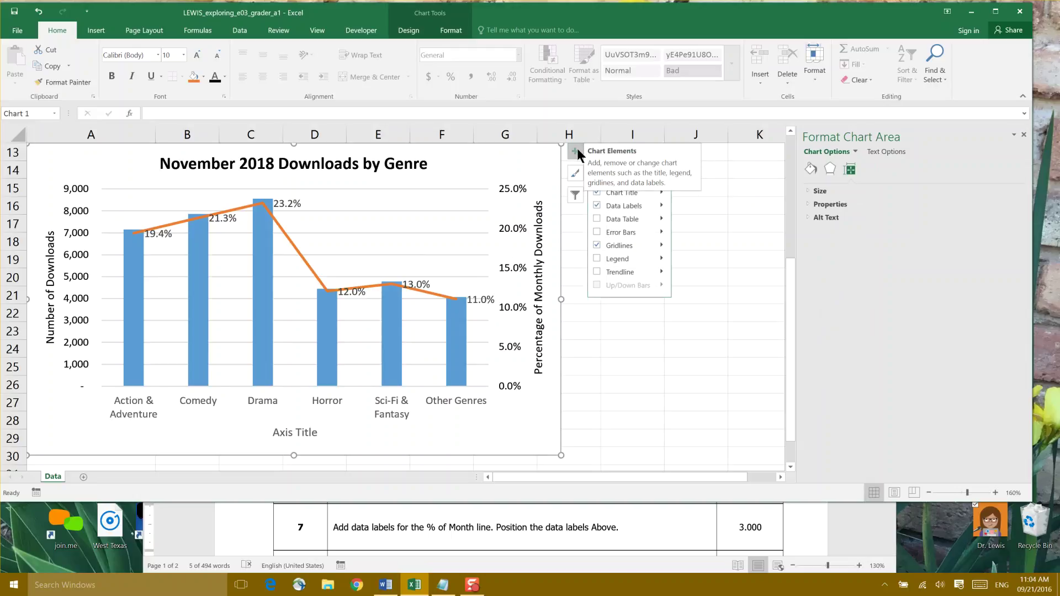
click(639, 206)
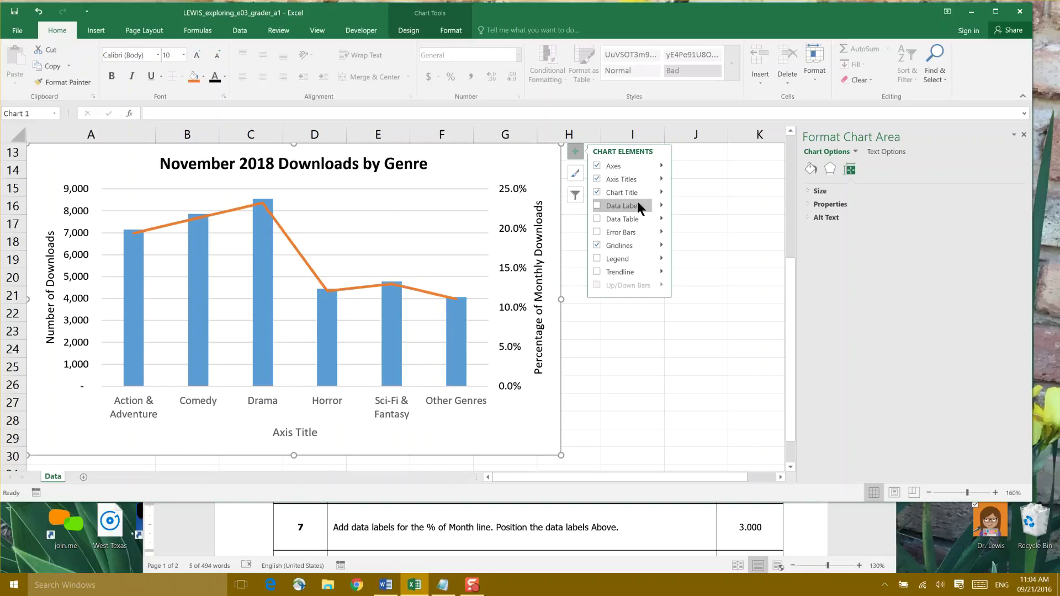
click(638, 203)
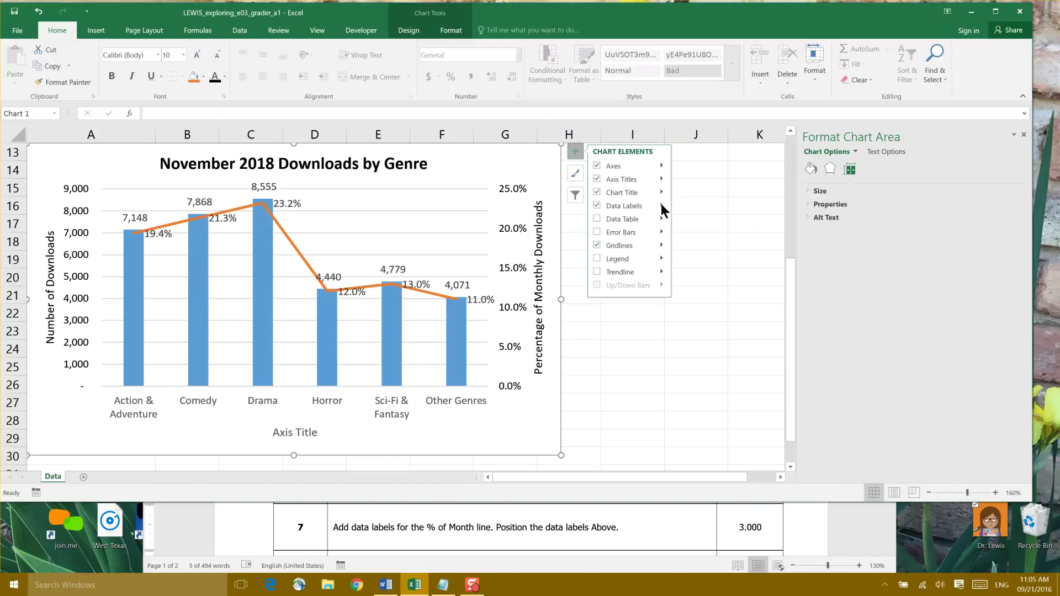
mouse_move(661, 203)
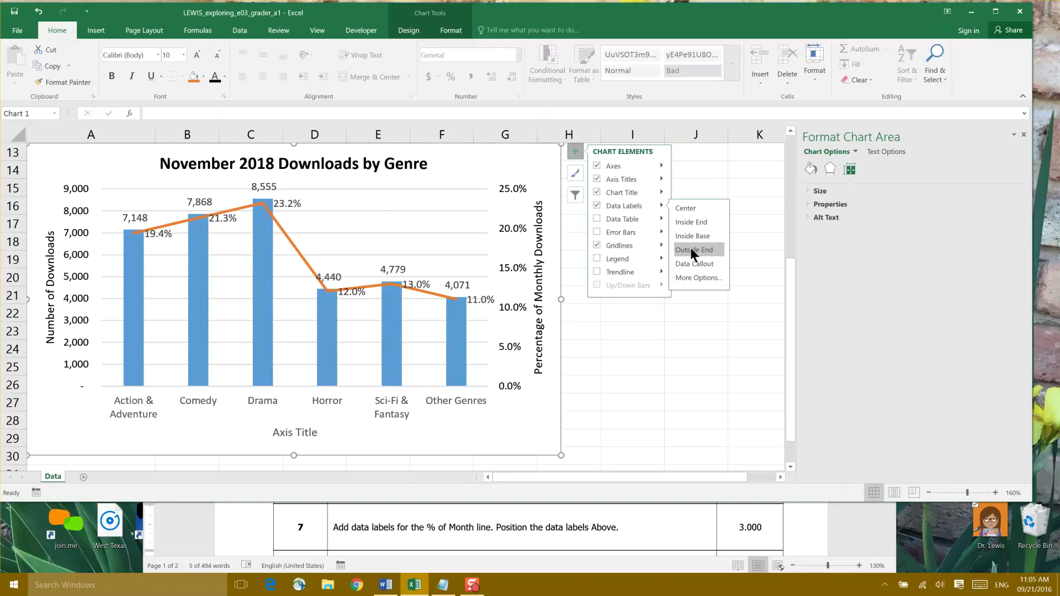
click(691, 278)
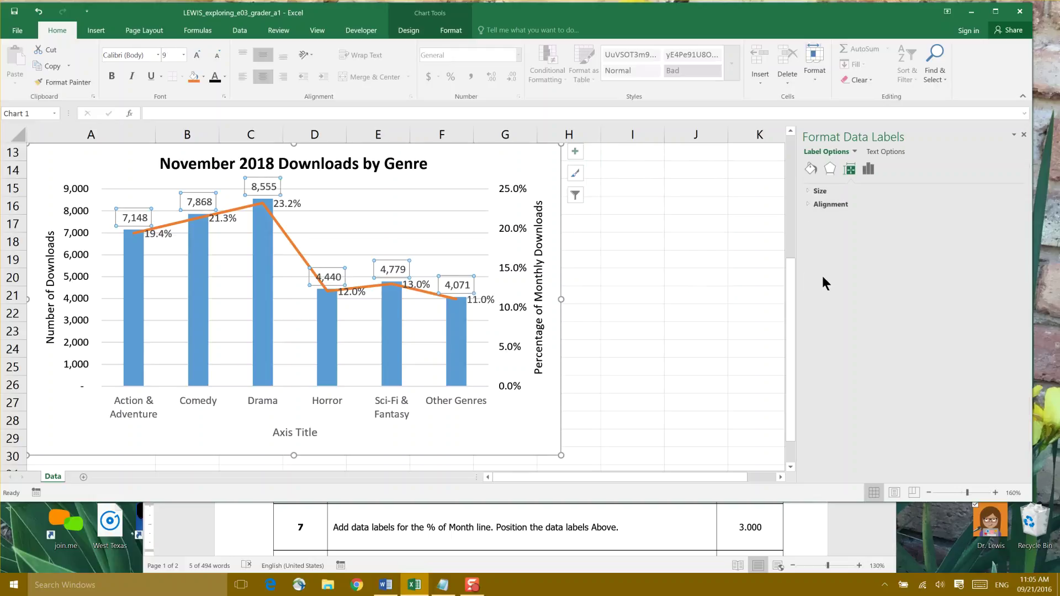
click(579, 152)
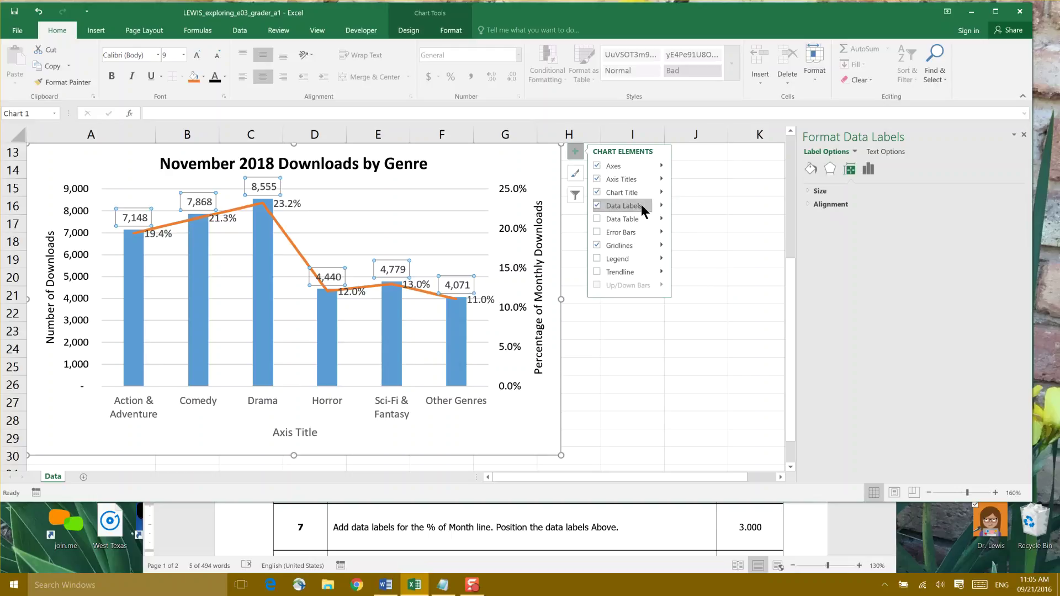
key(Delete)
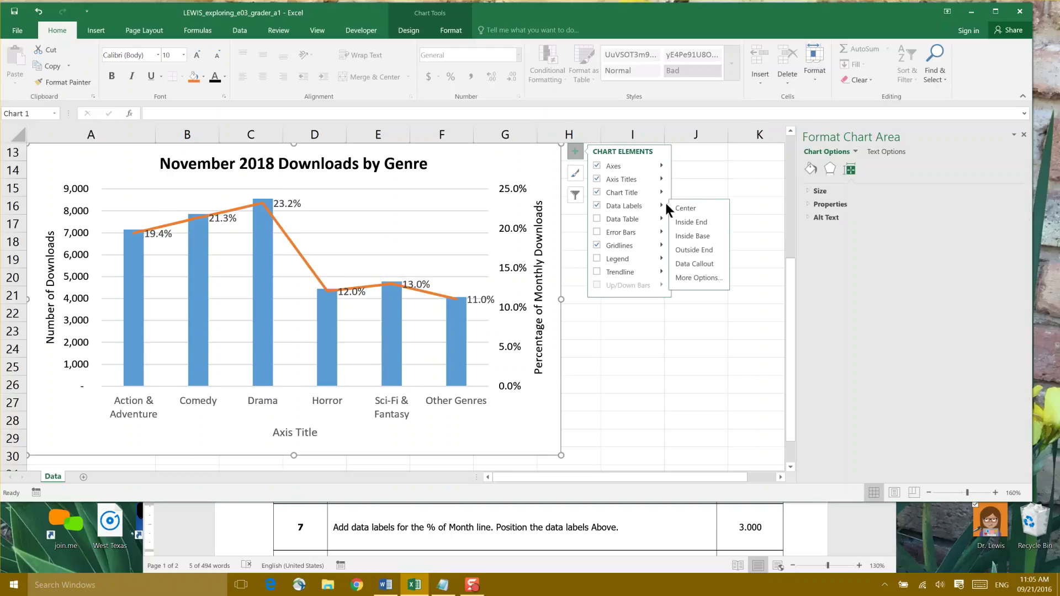
click(700, 278)
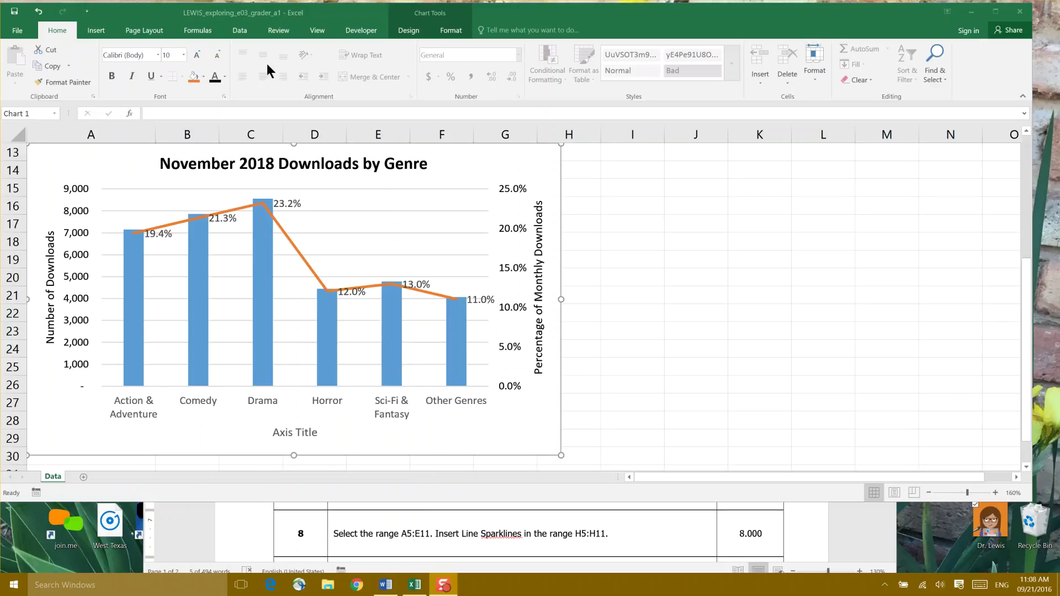
Save the workbook and select the genre weekly data range A5:E11.
click(14, 11)
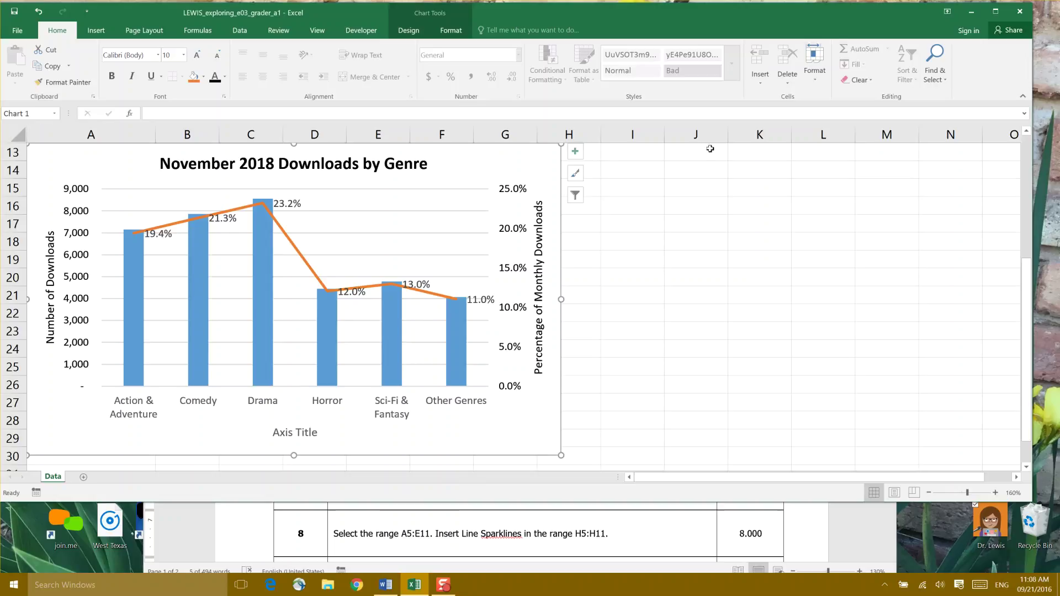
drag(1025, 281, 1038, 160)
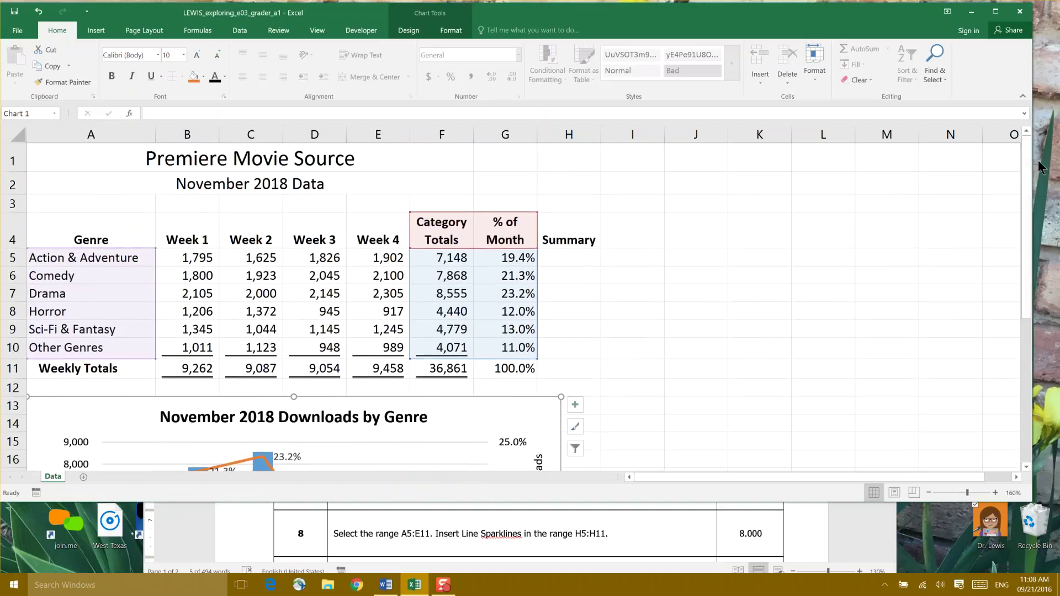
click(102, 259)
drag(103, 259, 453, 295)
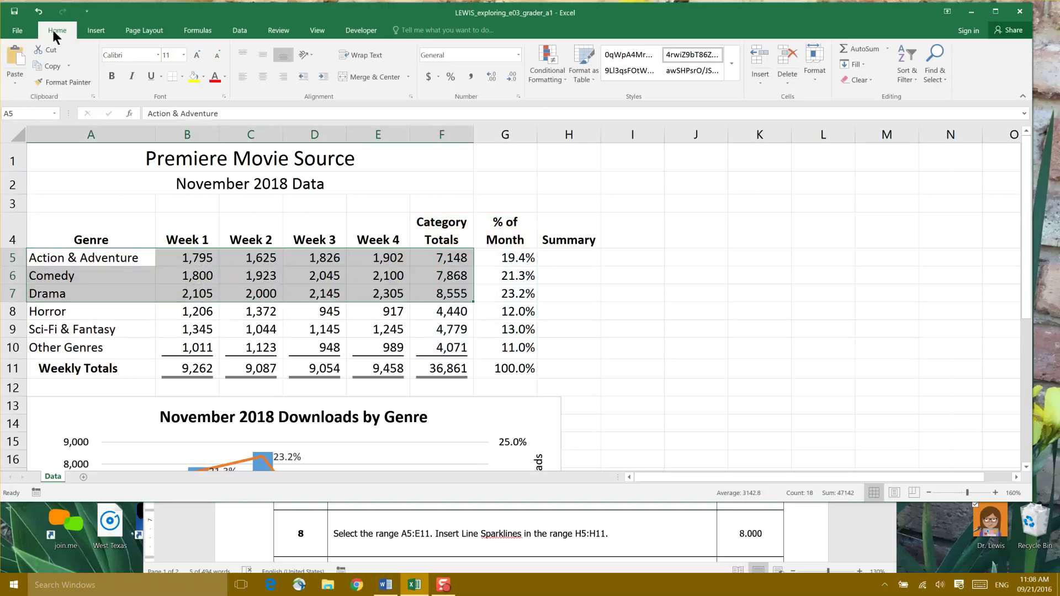
click(38, 12)
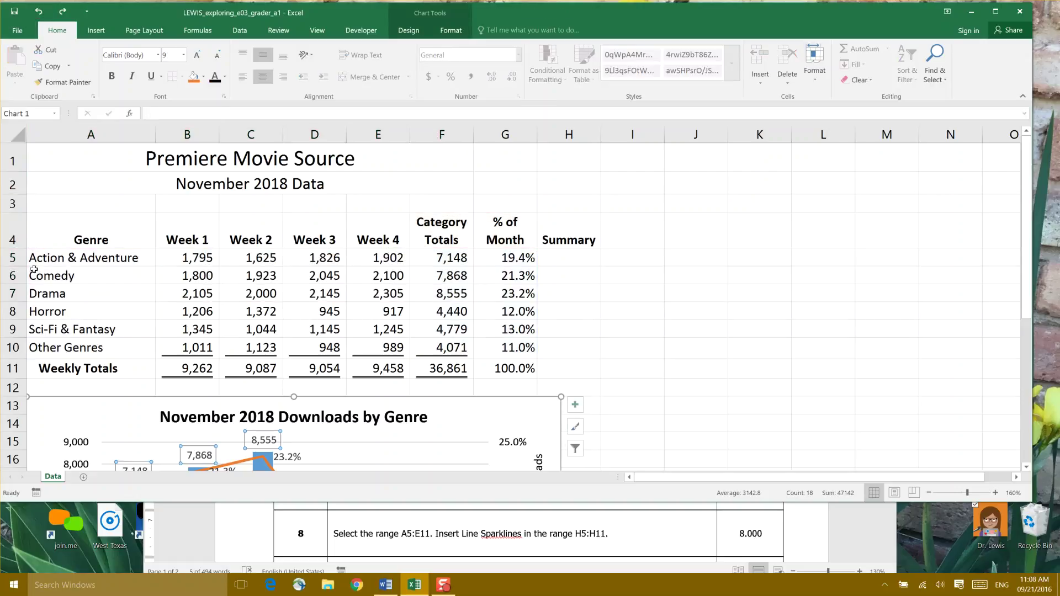
drag(38, 257, 377, 363)
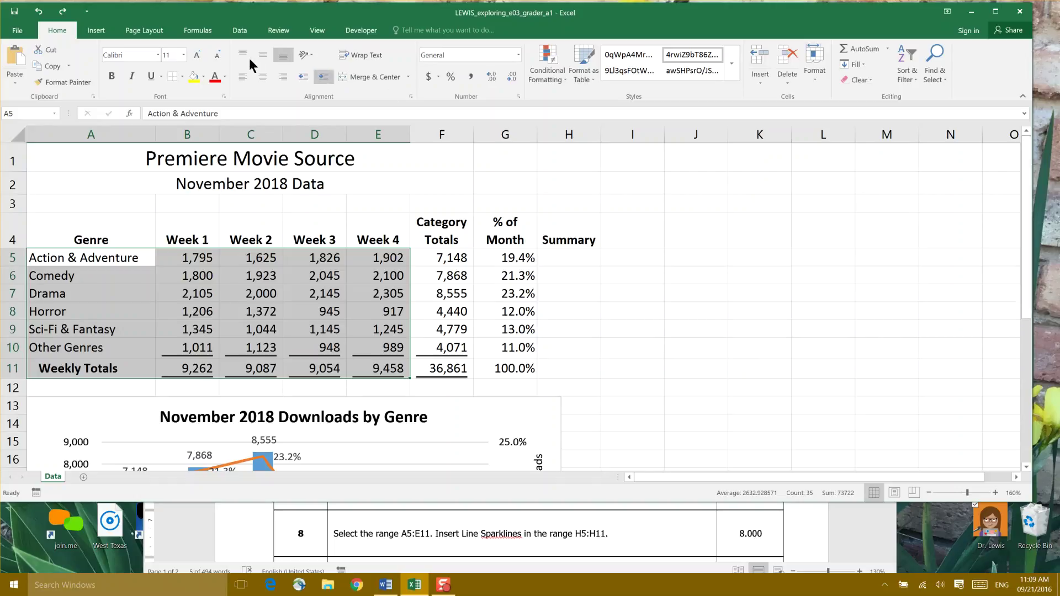
click(97, 31)
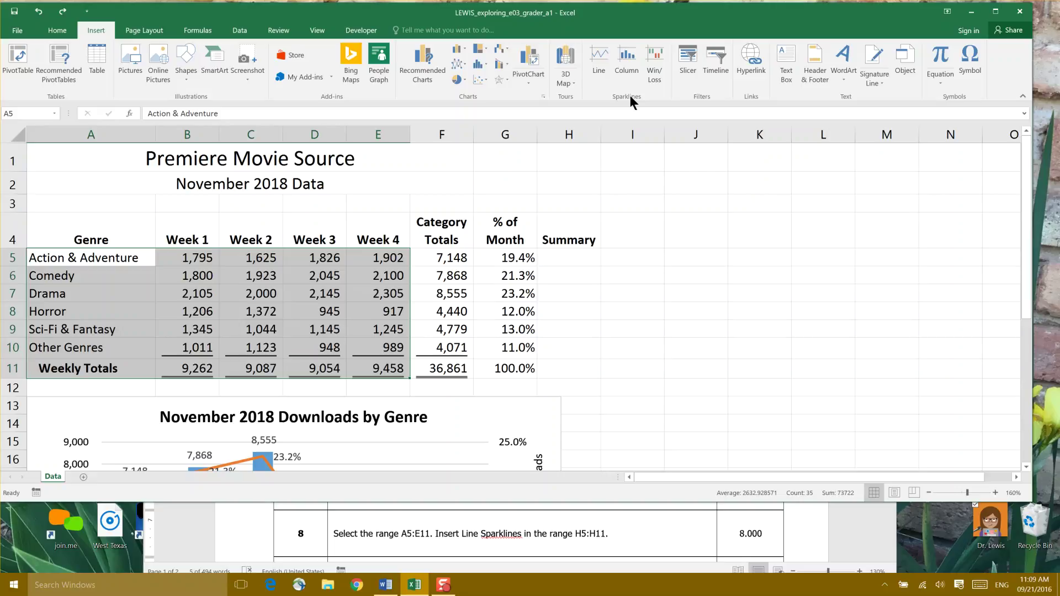
Insert line sparklines from data range A5:E11 into location range H5:H11.
click(604, 59)
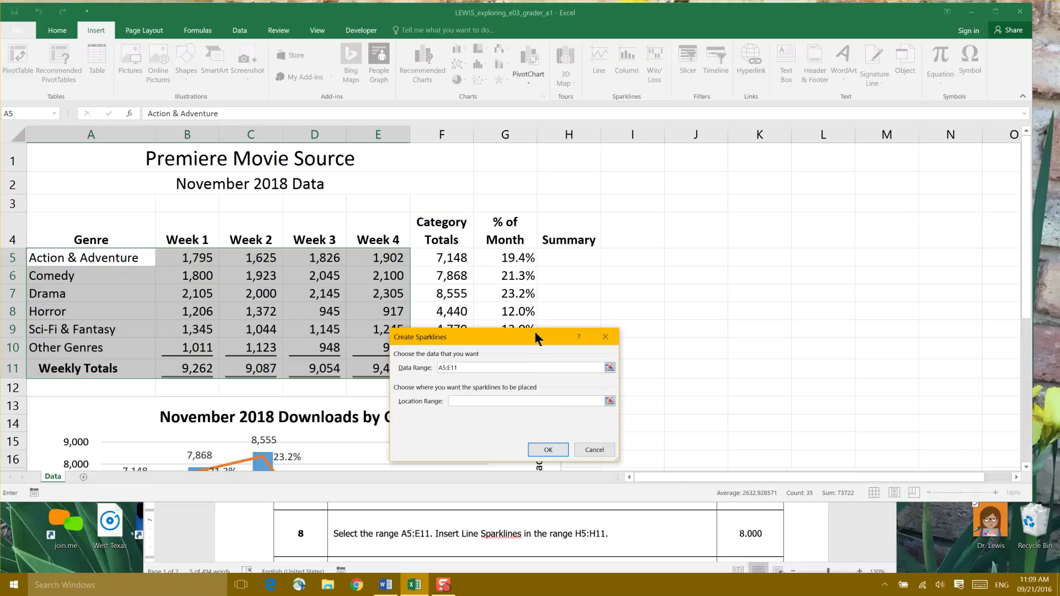
drag(534, 334, 751, 216)
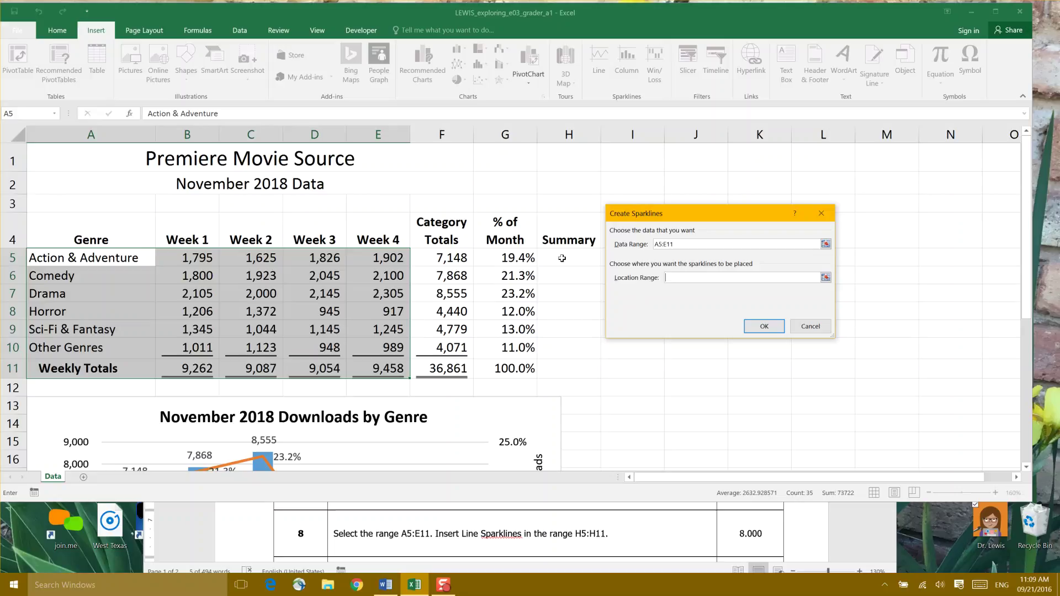
drag(561, 257, 553, 367)
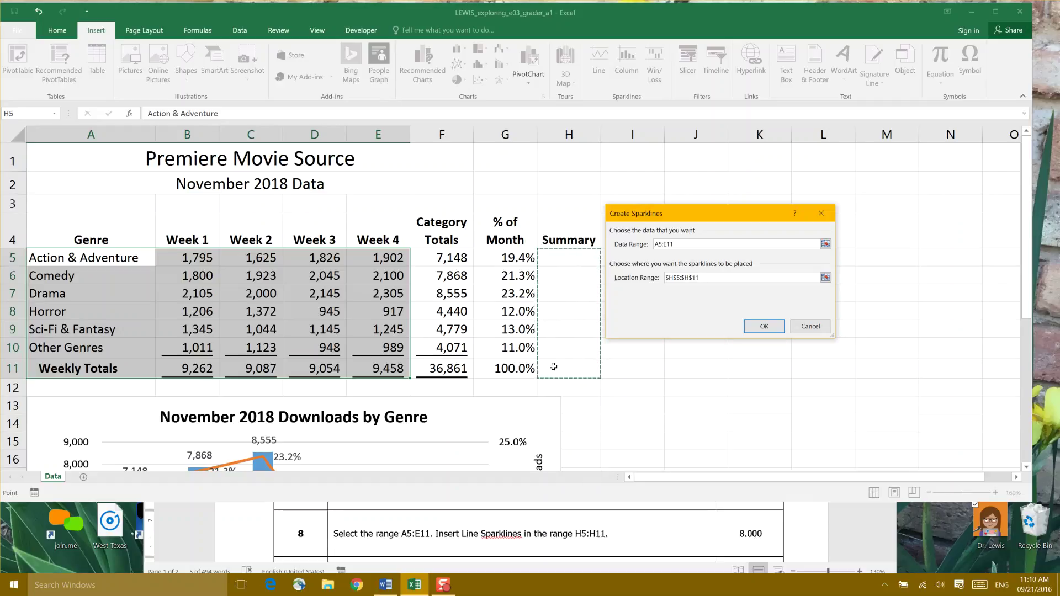
click(762, 327)
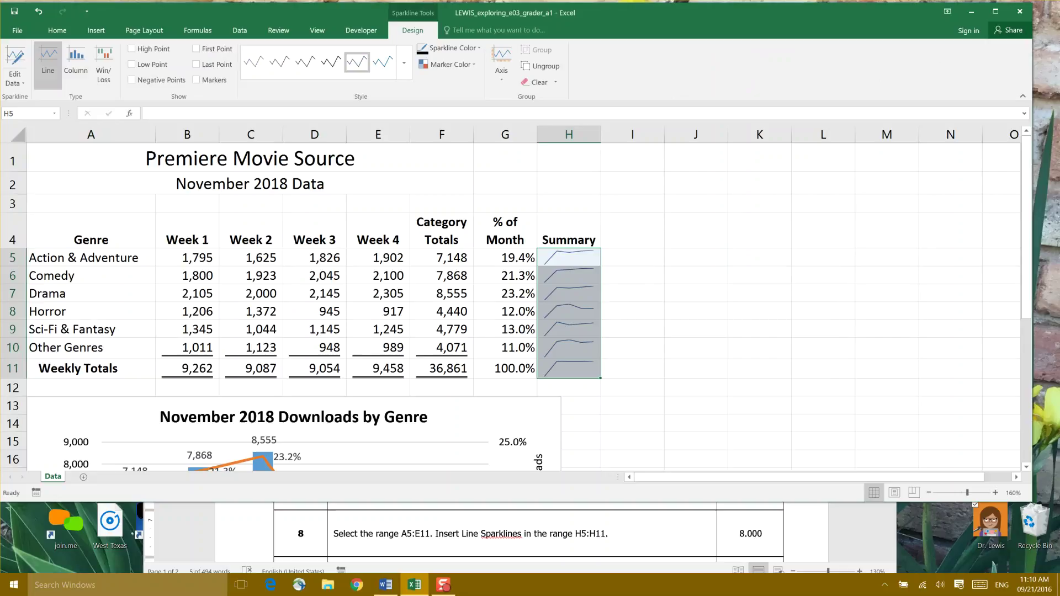
Save the workbook and apply Sparkline Style Accent 2, Darker 50% to the Summary sparklines.
click(12, 12)
scroll(329, 534, down, 2)
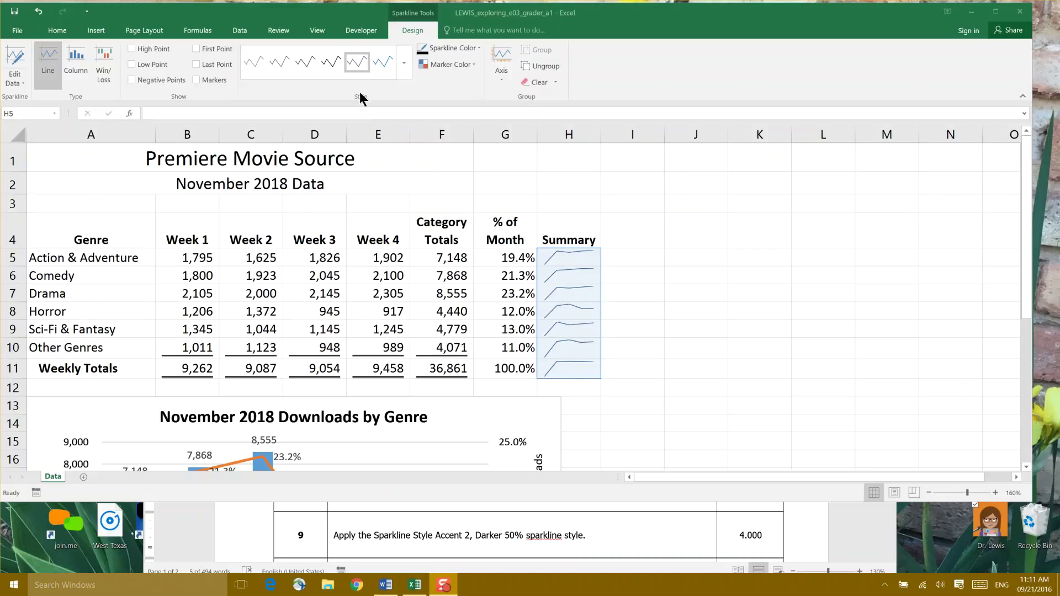
click(402, 62)
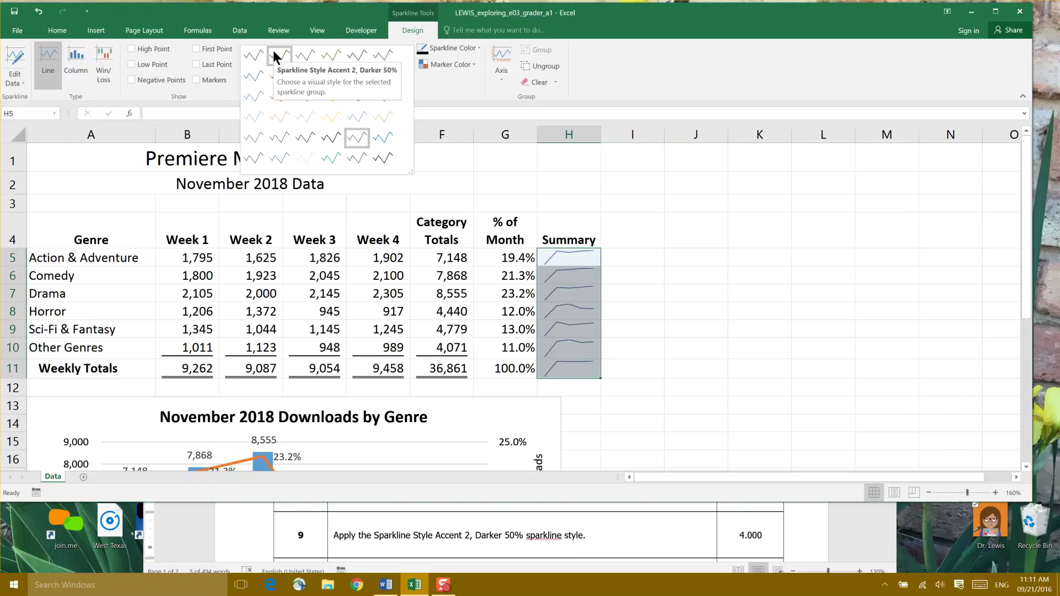
click(275, 57)
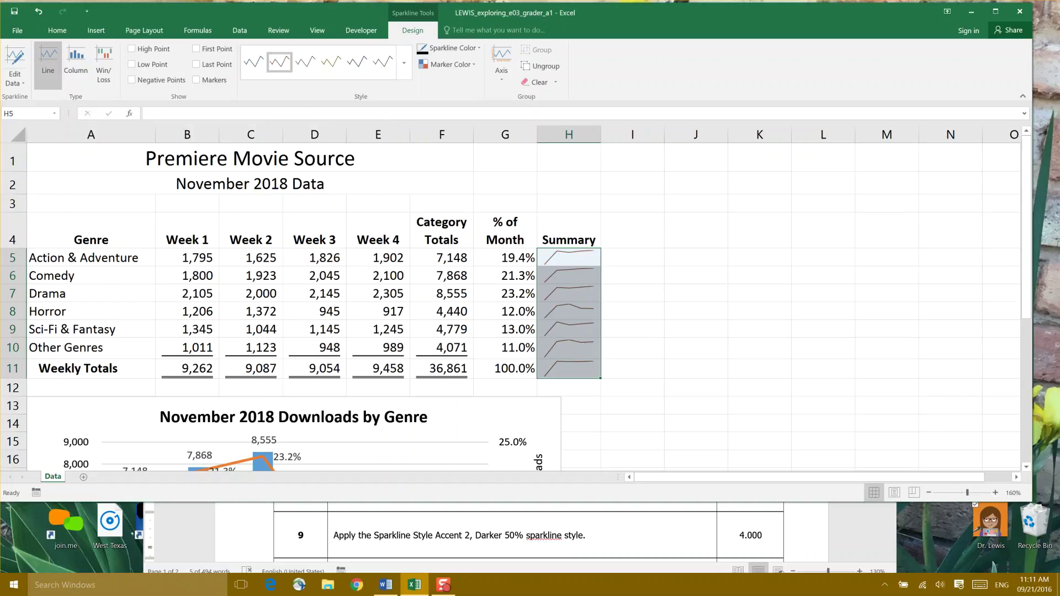
Set the sparkline High Point marker colour to red and Low Point marker colour to blue.
scroll(529, 530, down, 2)
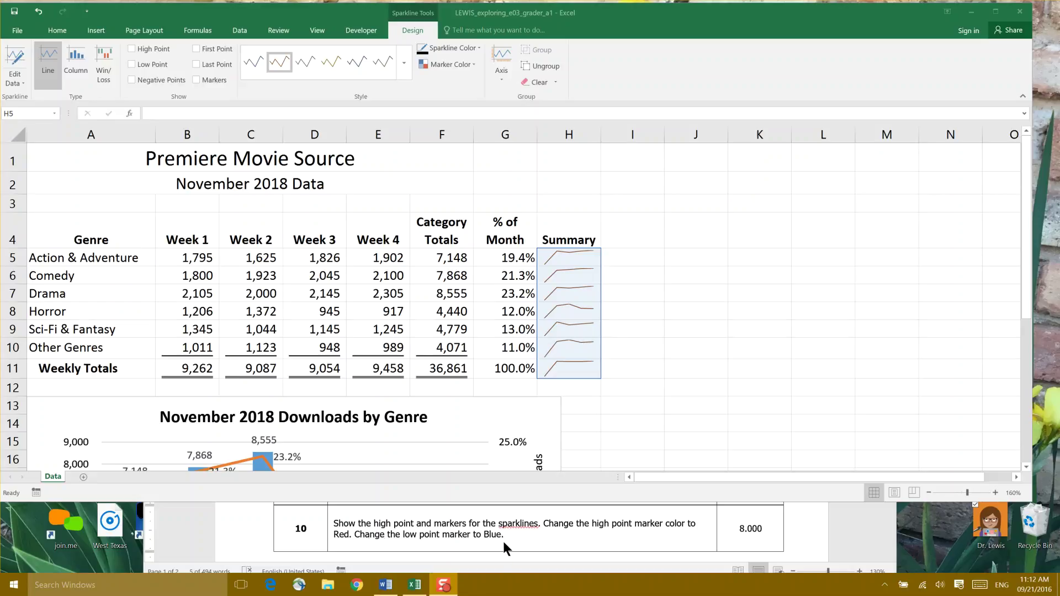
click(470, 61)
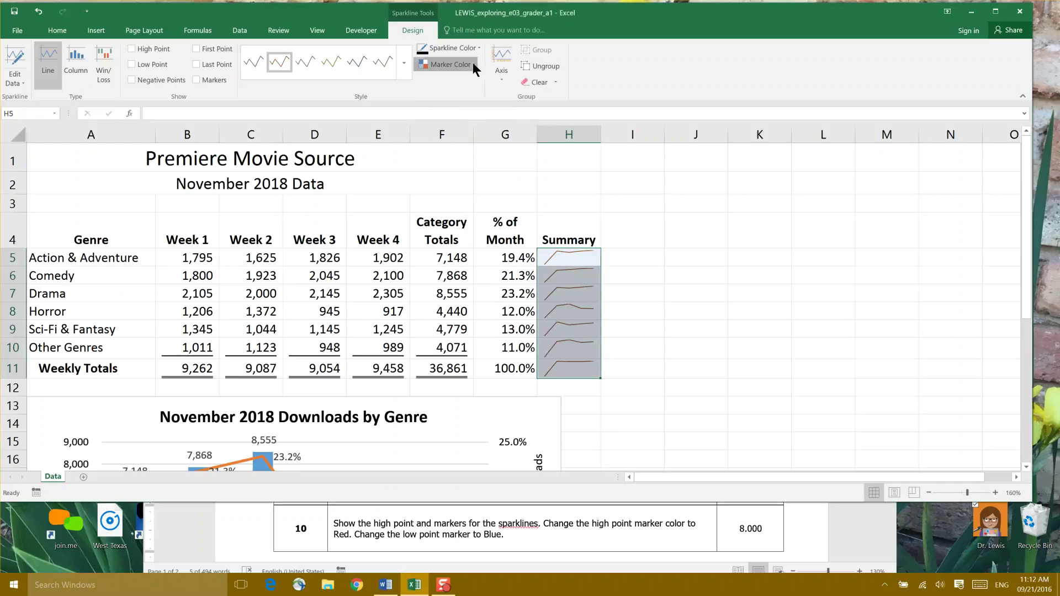
click(473, 63)
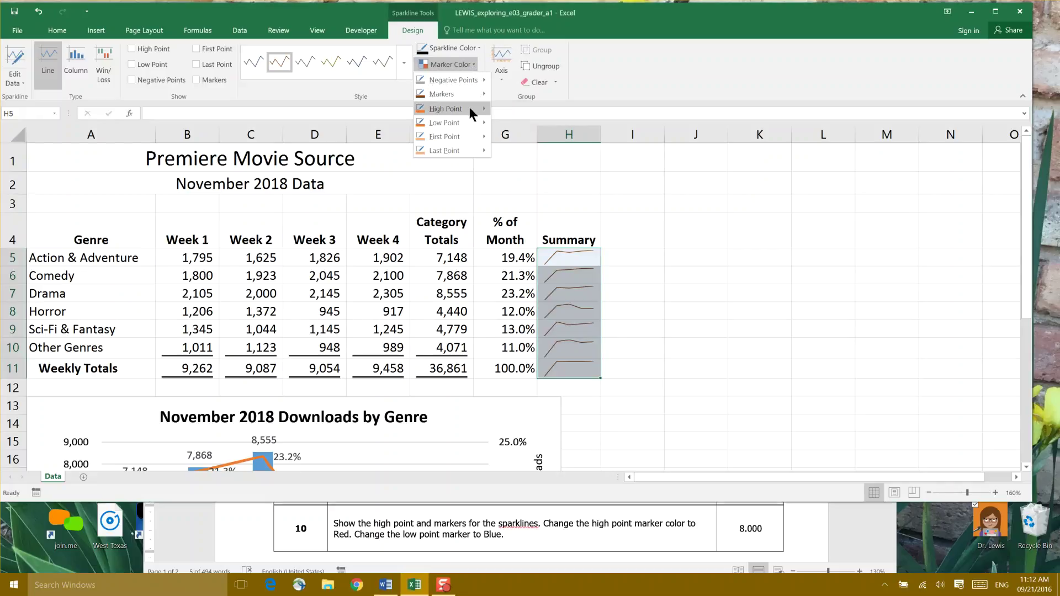
mouse_move(470, 107)
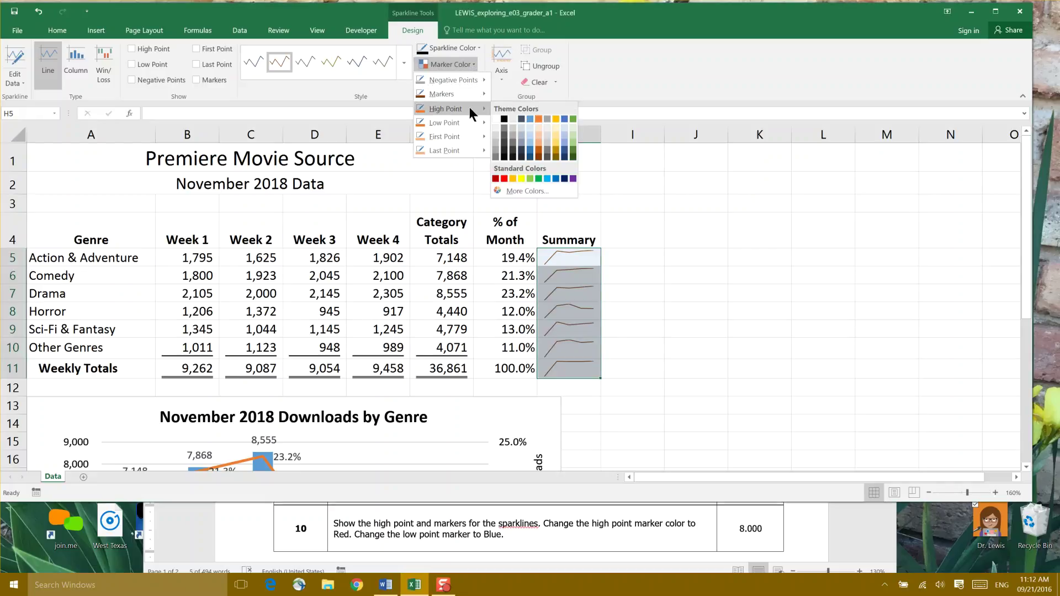
click(504, 178)
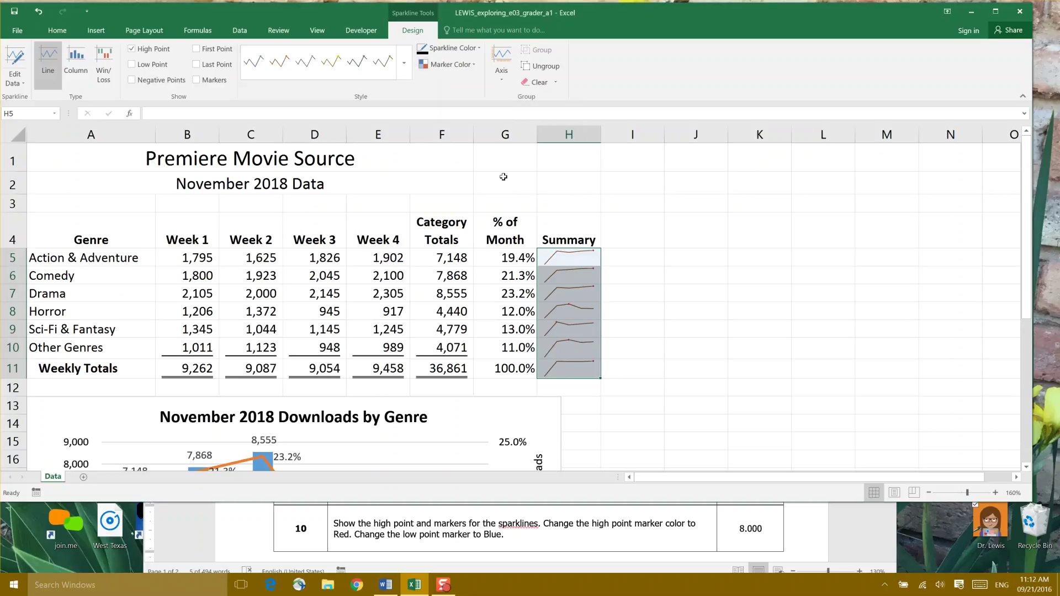
click(473, 65)
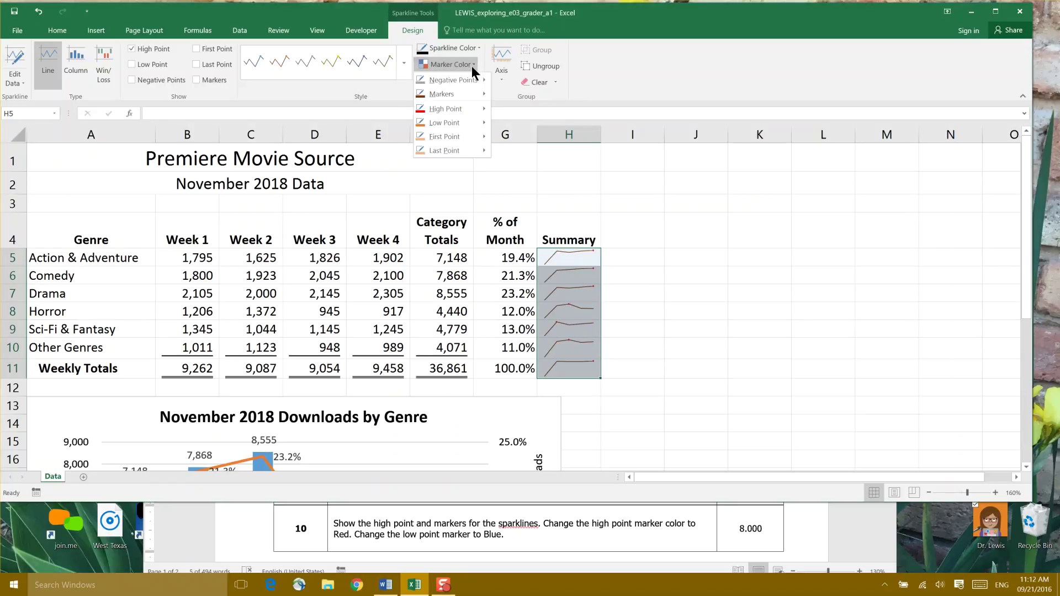
mouse_move(467, 123)
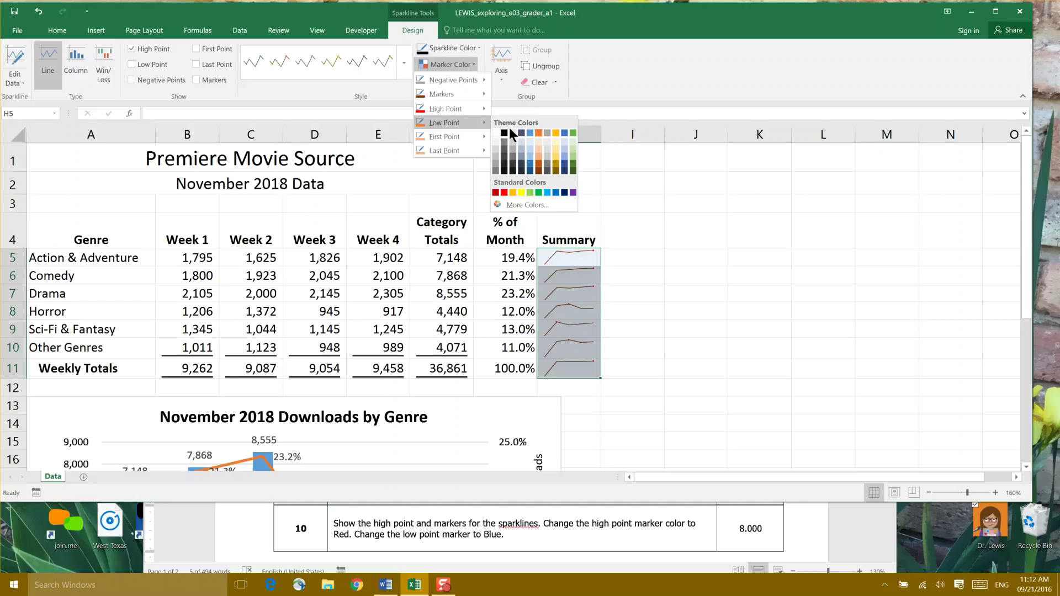
click(555, 193)
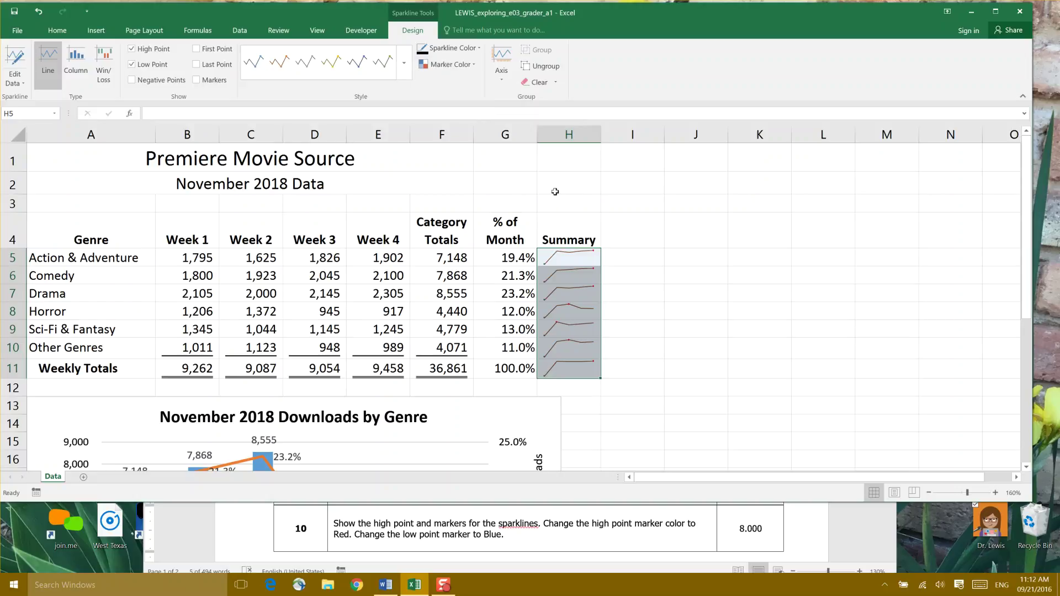